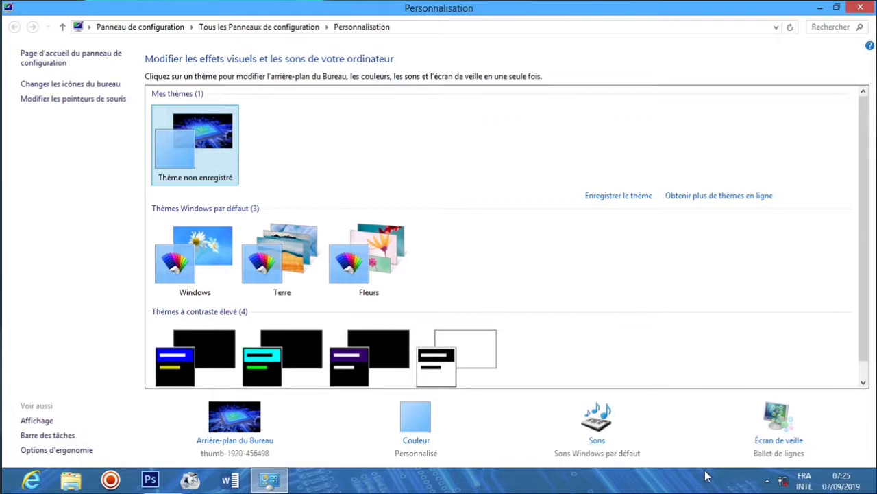
Open the screen saver settings and set the screen saver to (Aucun)
click(798, 443)
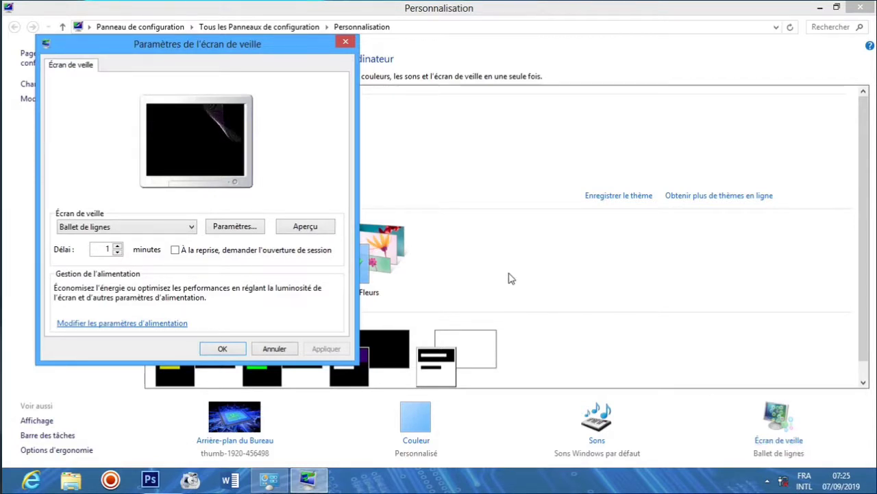
click(195, 226)
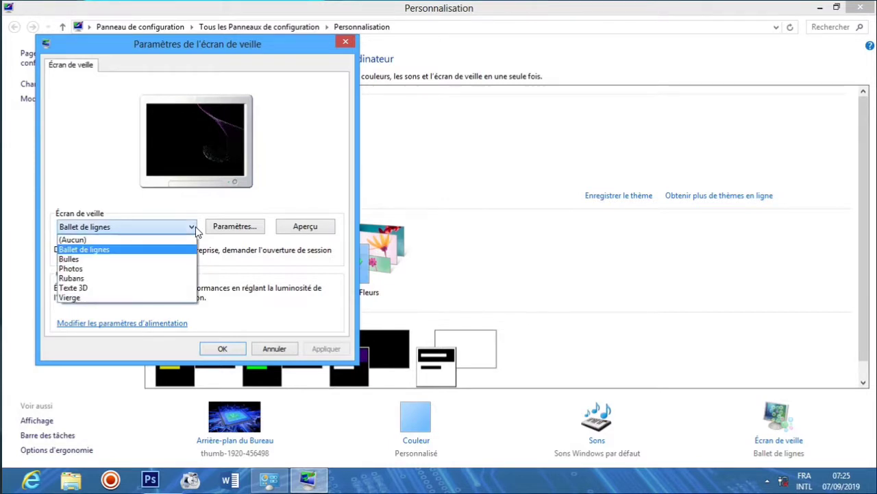
click(163, 240)
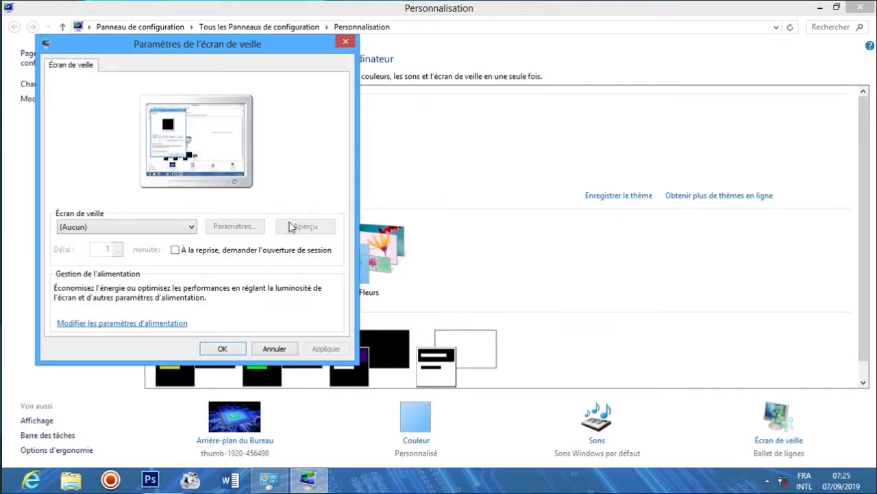
Choose the Ballet de lignes screen saver and preview it in full screen
click(179, 226)
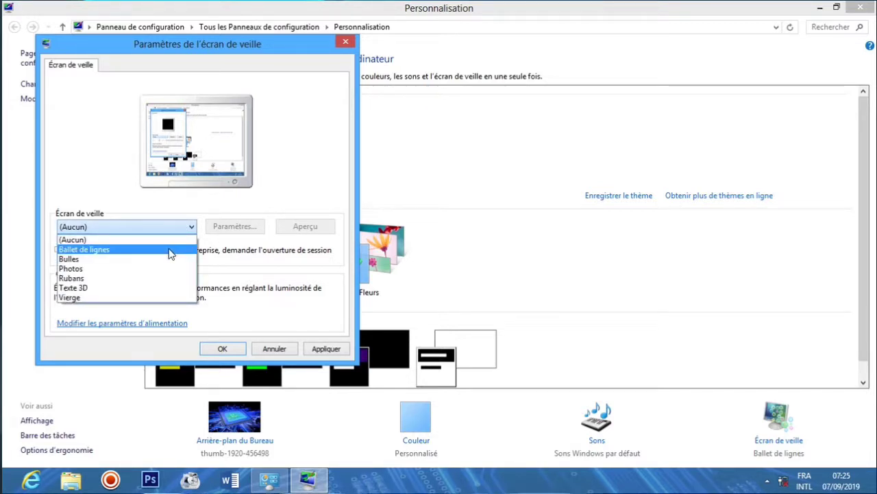
click(171, 251)
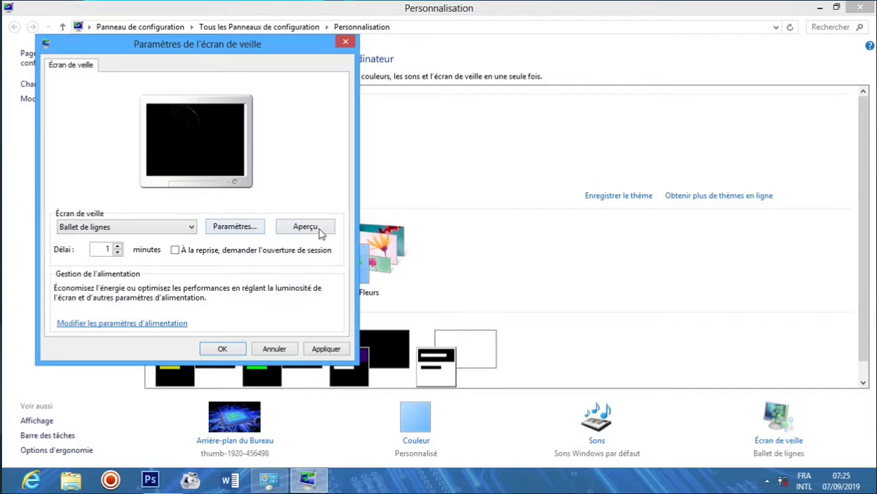
click(319, 234)
Choose the Bulles screen saver and preview it in full screen
click(192, 227)
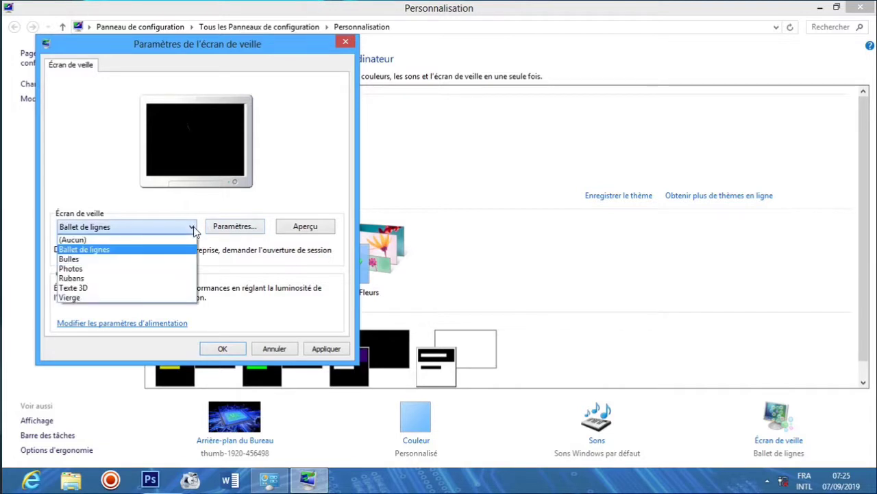
click(171, 259)
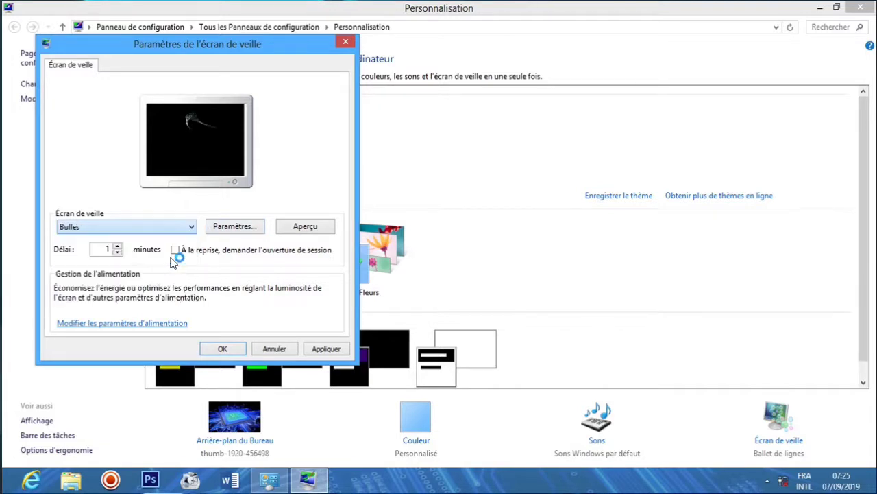
click(319, 227)
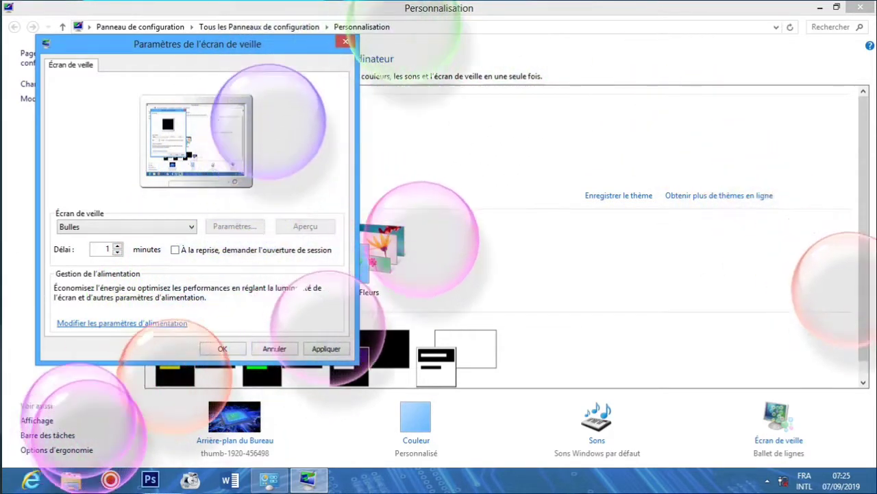
Choose the Rubans screen saver and preview it in full screen
click(185, 230)
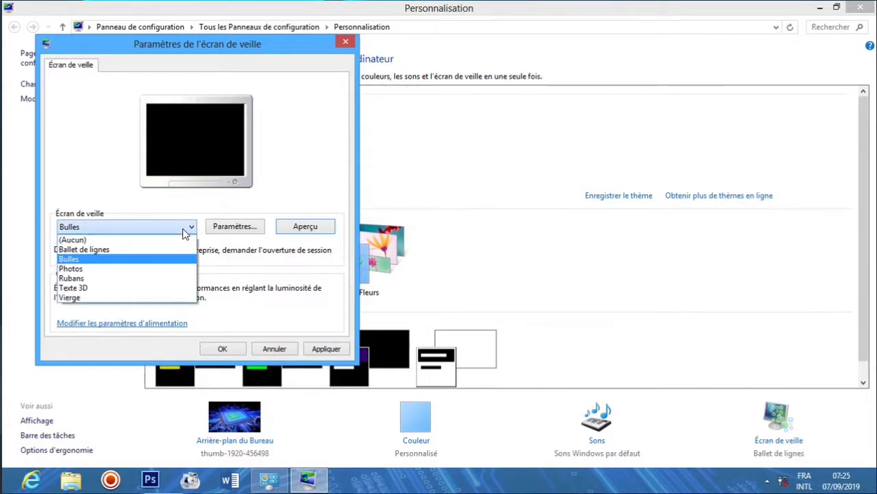
click(162, 278)
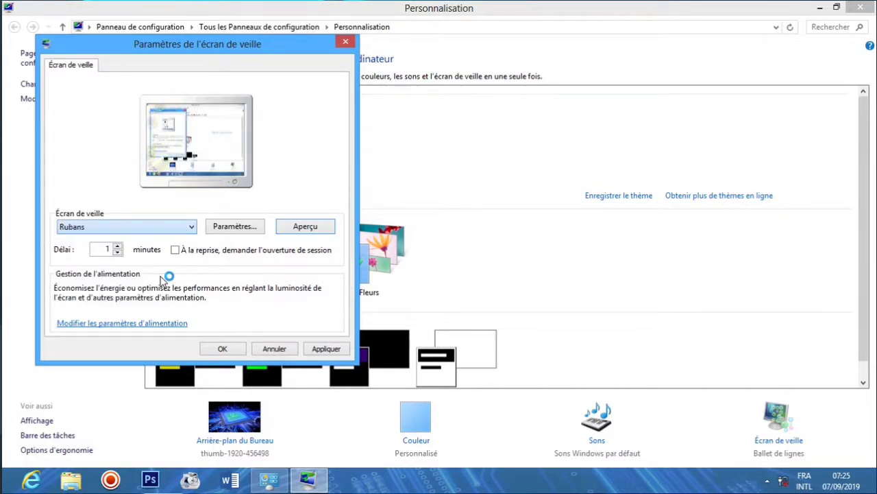
click(296, 226)
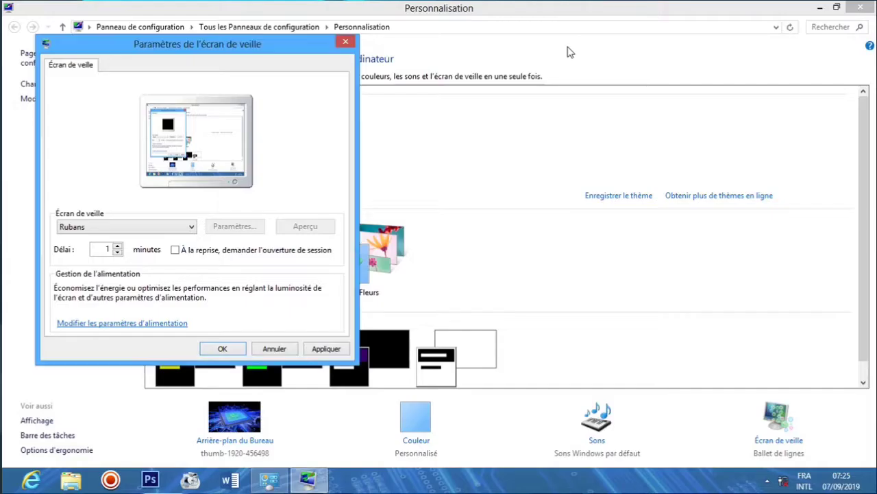
Switch the screen saver to Texte 3D and back to Bulles
click(195, 227)
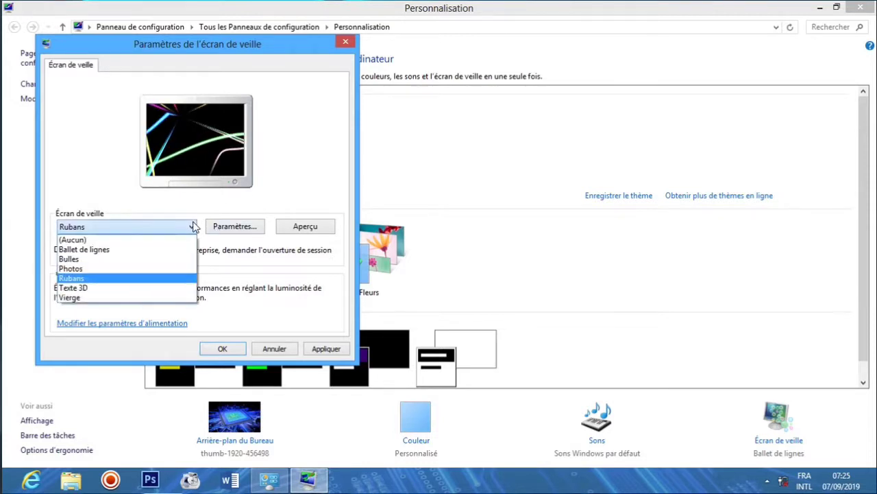
click(163, 288)
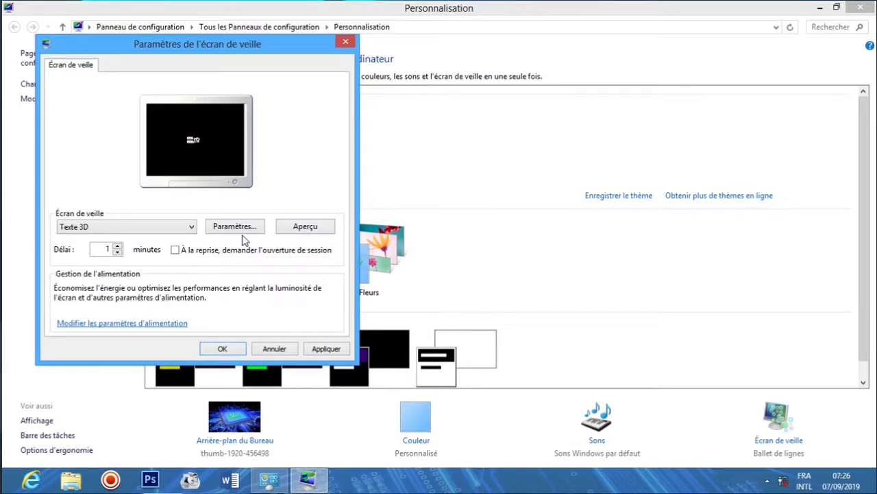
click(189, 227)
click(169, 264)
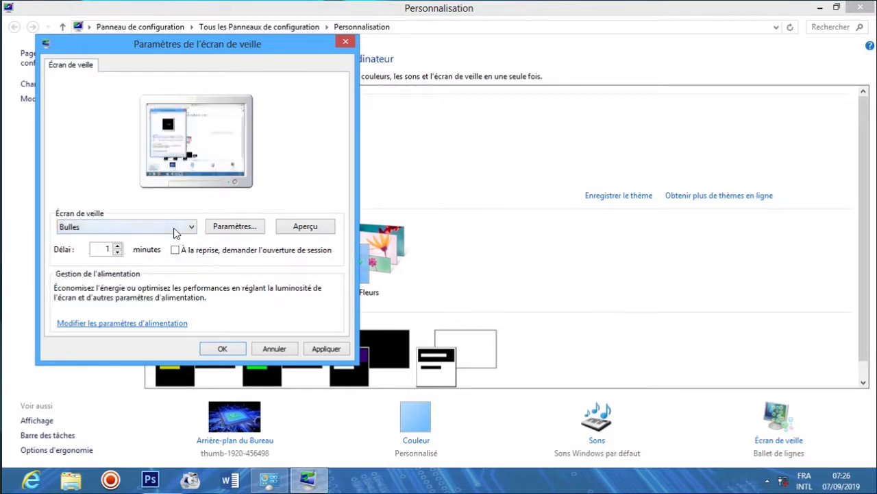
Set the screen saver to Texte 3D and preview it in full screen
click(180, 229)
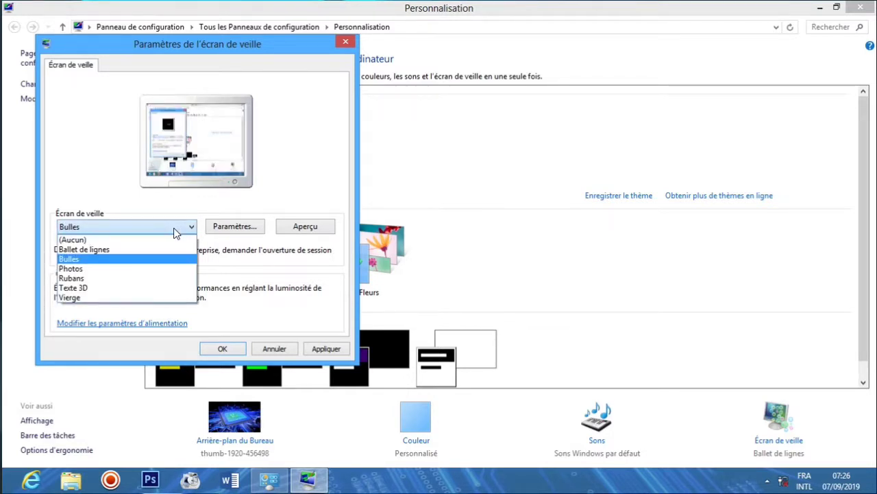
click(140, 291)
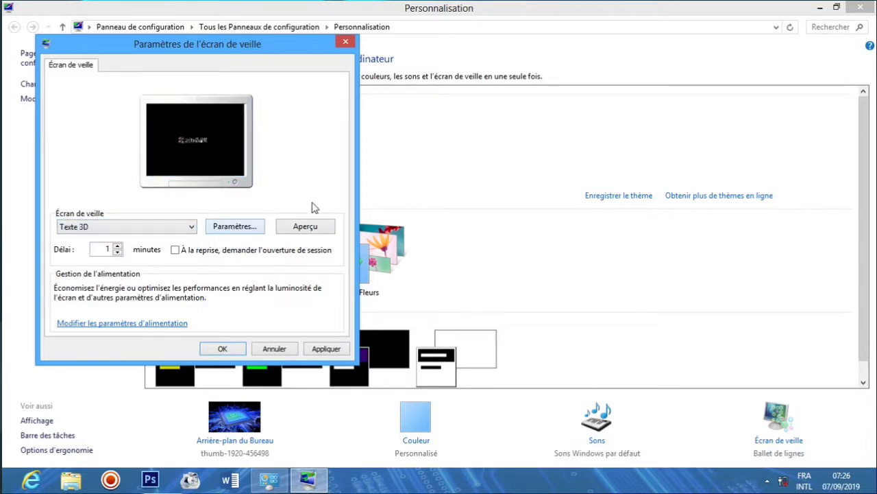
click(302, 227)
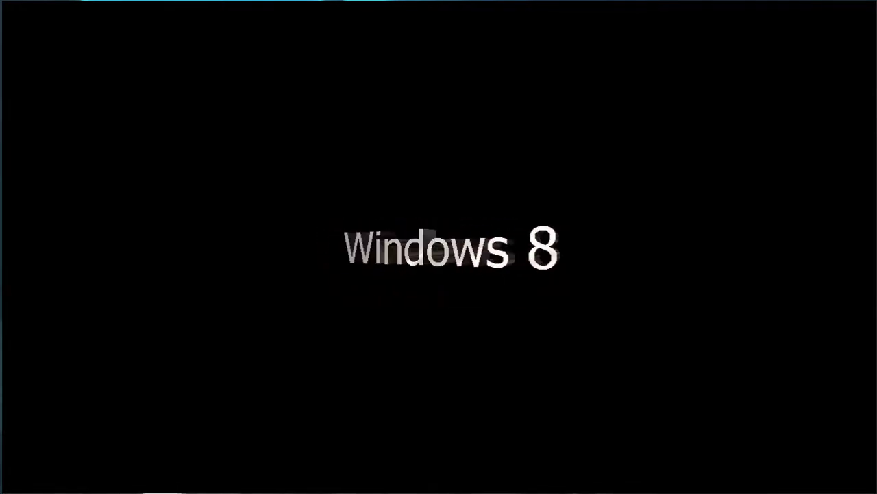
mouse_move(439, 37)
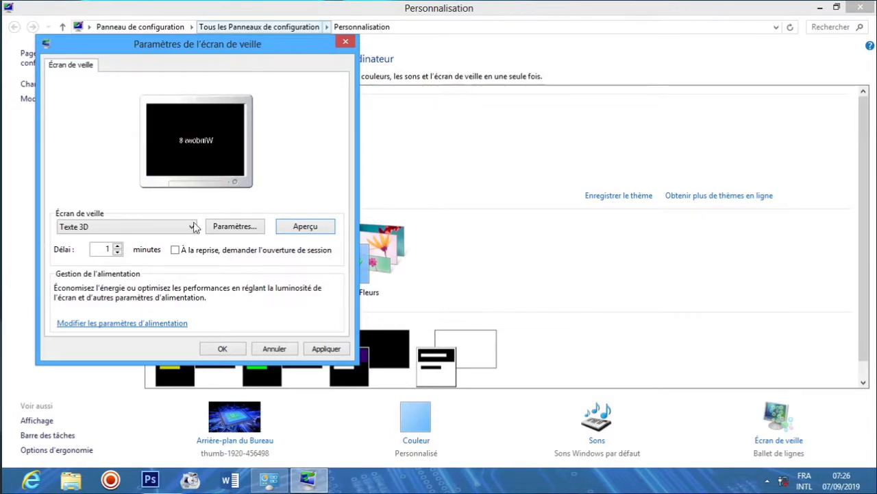
Open the Texte 3D settings and shorten the custom text to "Window"
click(214, 230)
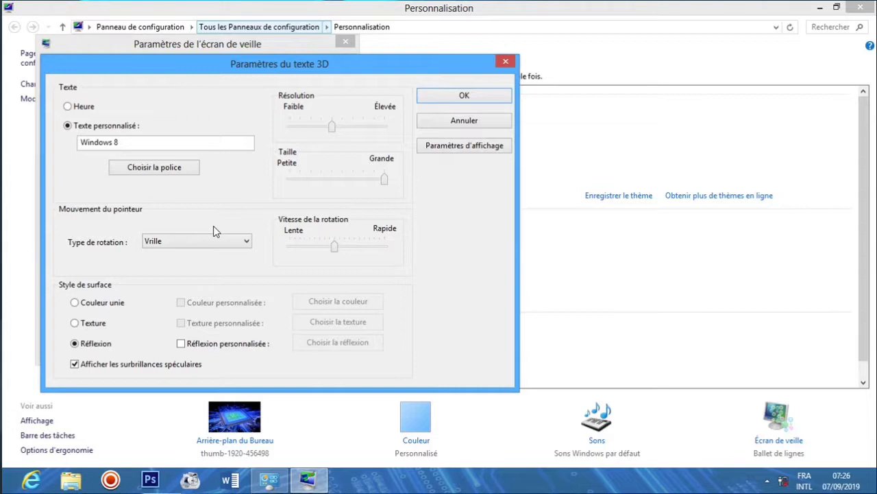
double_click(130, 146)
drag(382, 183, 451, 193)
click(140, 144)
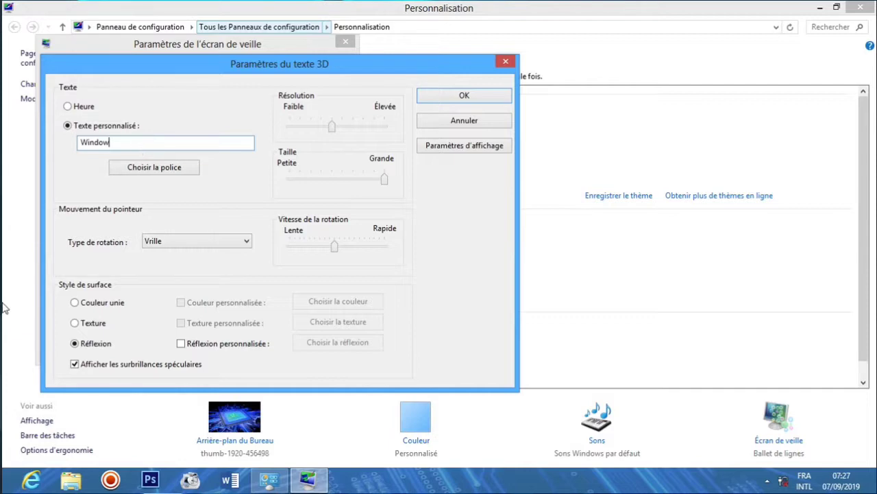
Search the installed applications for the on-screen keyboard (Clavier visuel) and open it
click(856, 137)
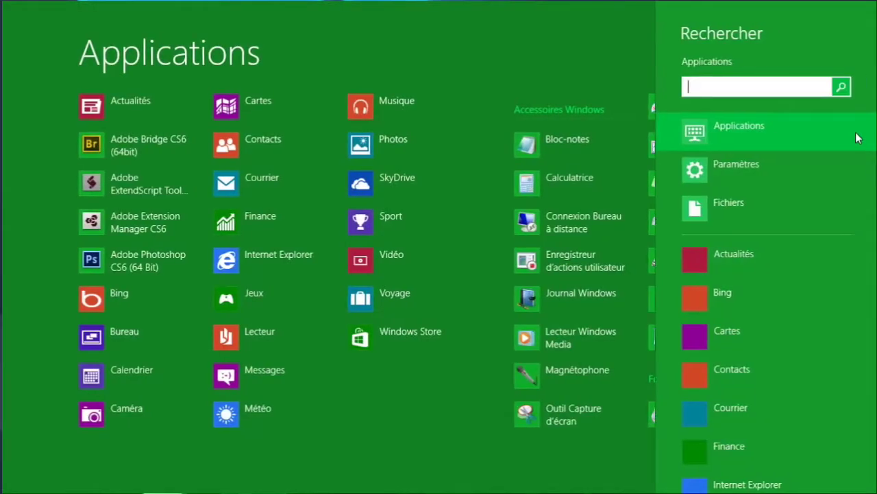
text(c)
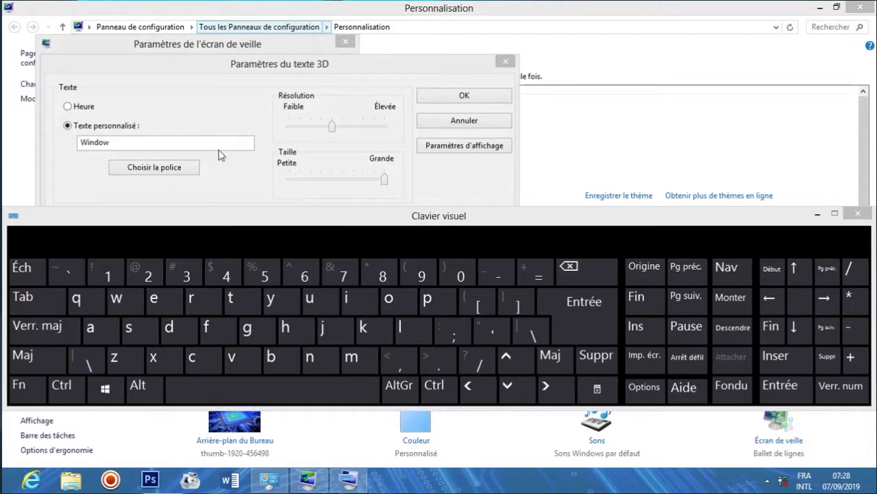
Delete all remaining characters of the 3D custom text with the on-screen keyboard
click(186, 147)
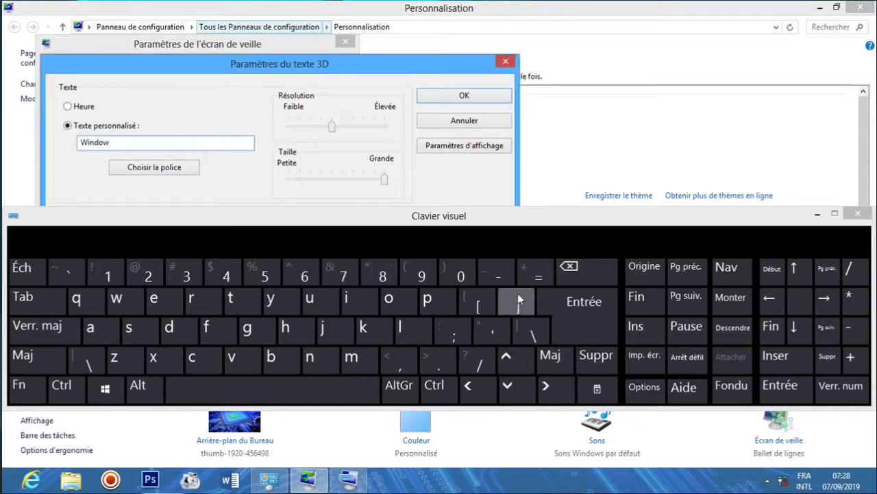
click(564, 281)
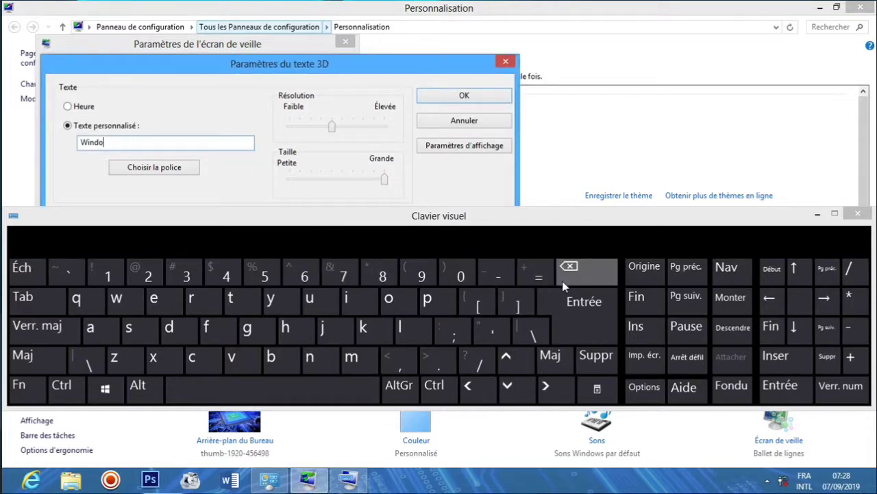
click(563, 281)
click(563, 281)
click(564, 281)
click(563, 281)
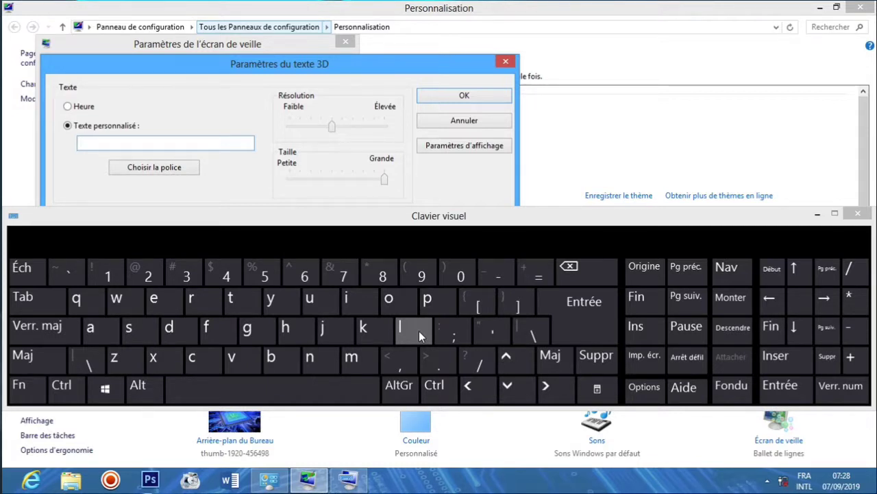
Enter "Pataje video nou yo" as the custom text of the 3D screen saver
text(Pataje vd)
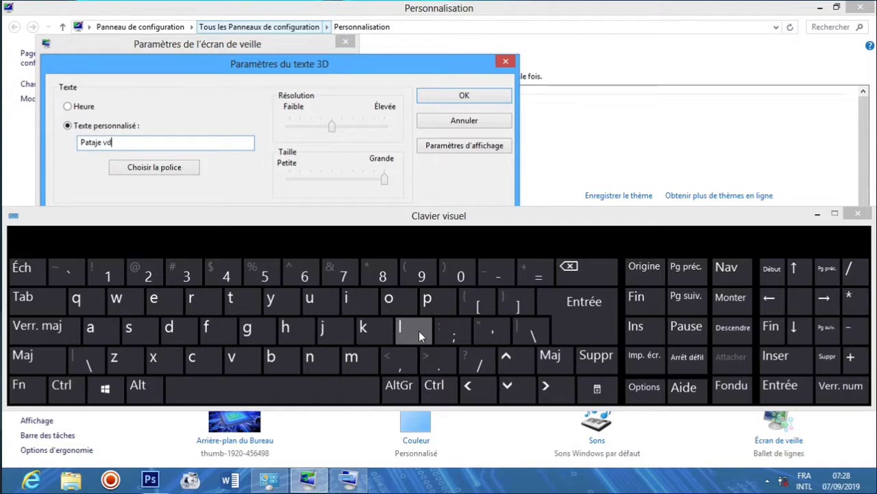
key(BackSpace)
key(BackSpace)
text(ideo nou yo)
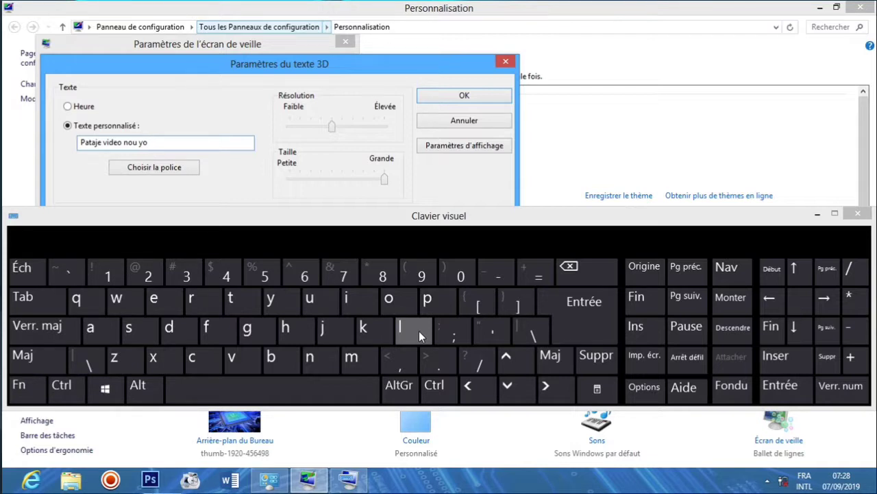
key(shift)
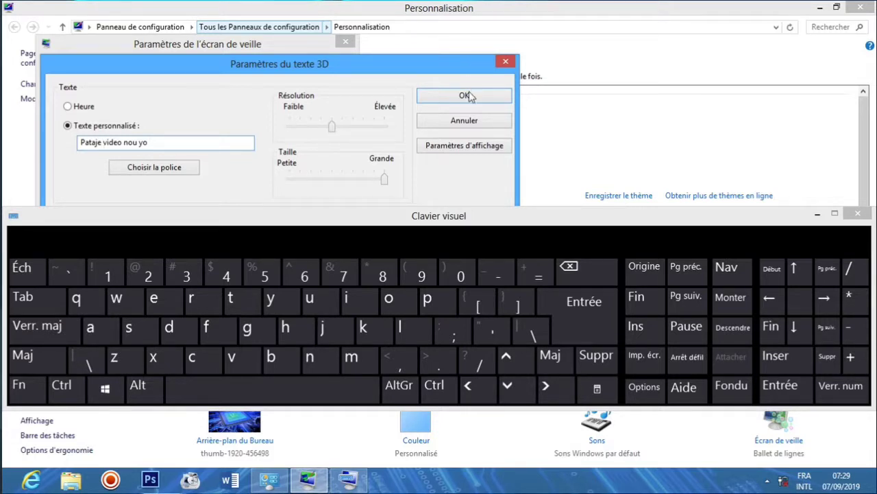
Check the graphics card display settings of the 3D text screen saver and close them without changes
click(461, 146)
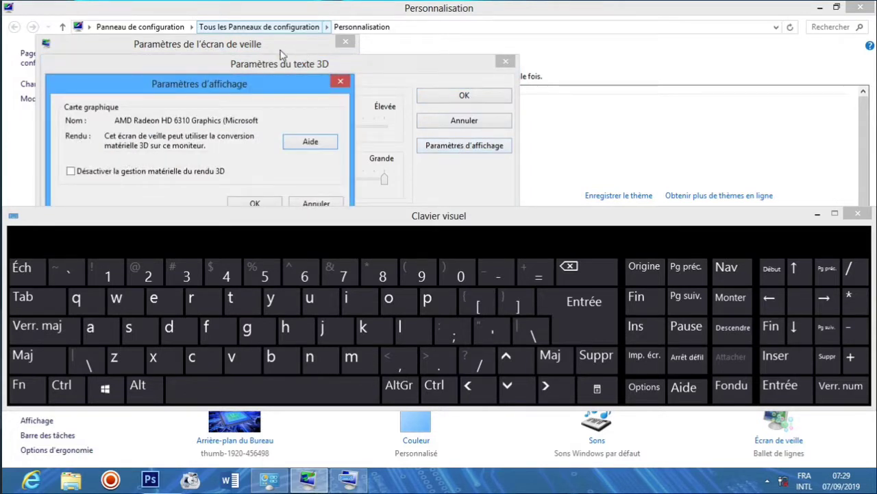
drag(284, 83, 298, 43)
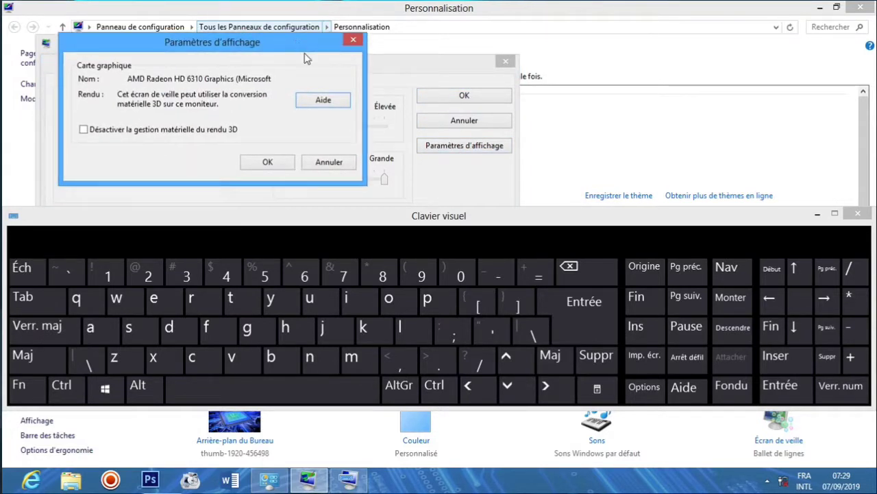
click(329, 163)
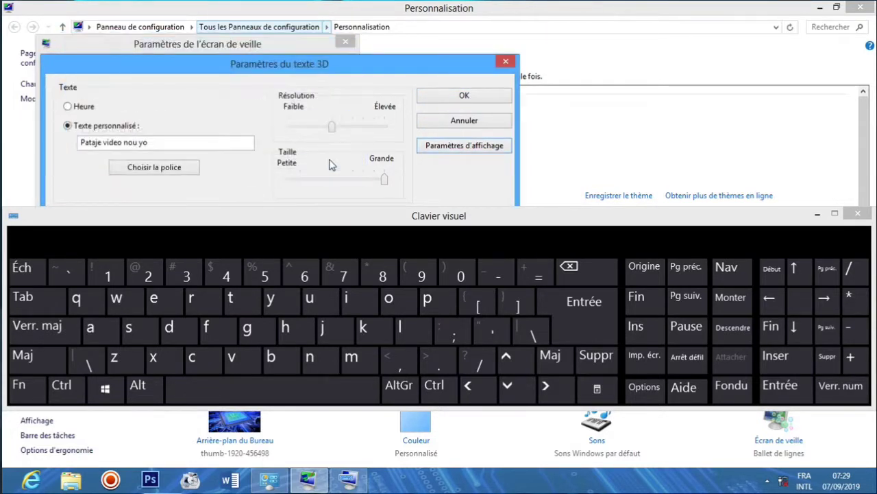
Accept the 3D text settings, minimise the on-screen keyboard and preview the Texte 3D screen saver
click(449, 101)
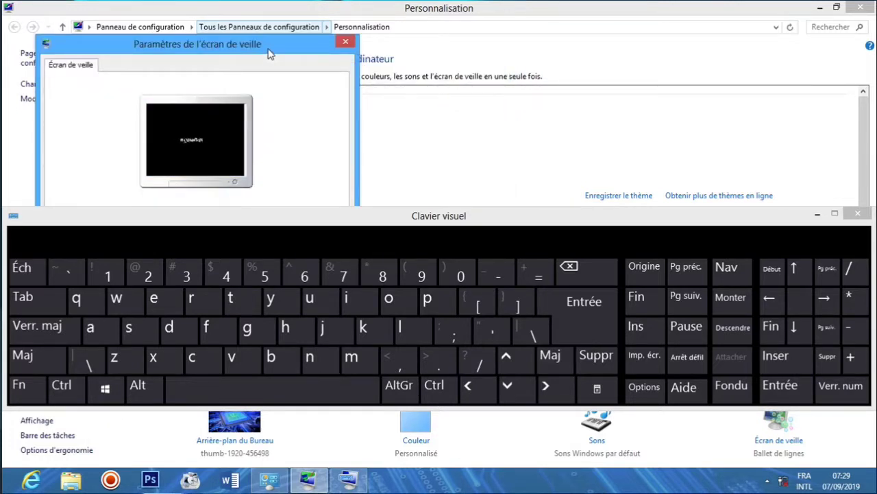
drag(269, 54, 441, 54)
click(815, 214)
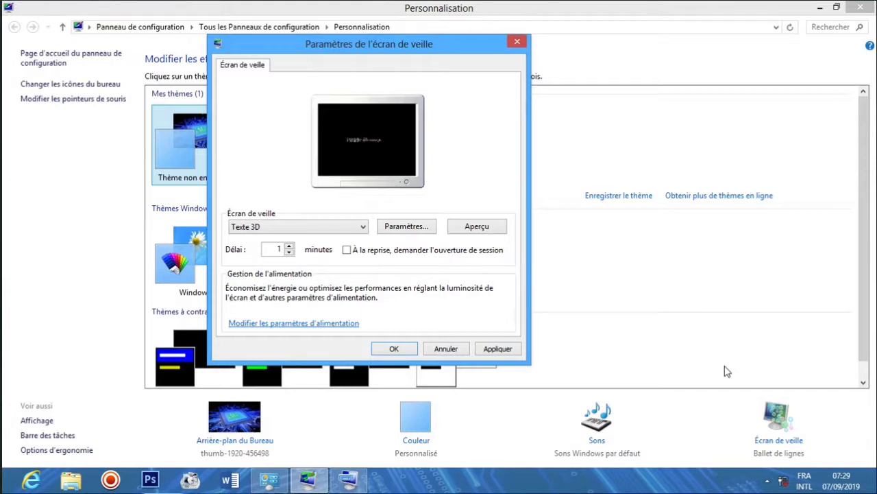
click(479, 231)
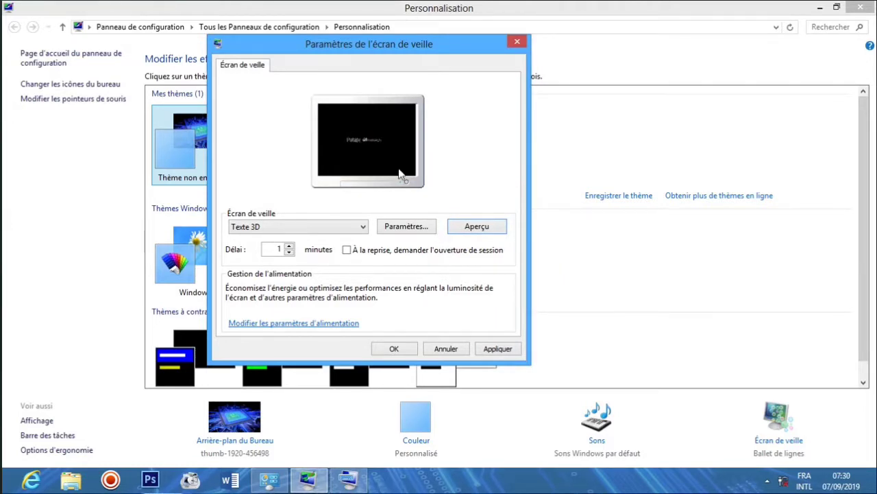
Set the 3D text's rotation type to Déviation, accept the settings and preview the screen saver
click(408, 228)
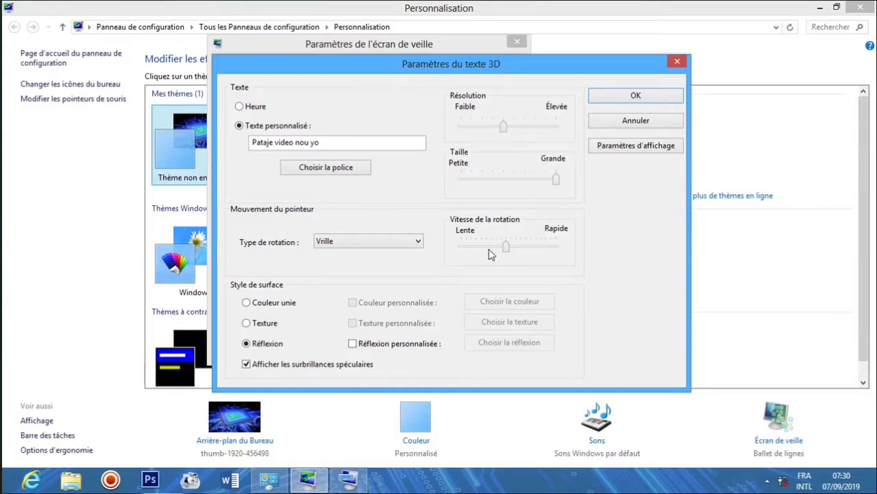
click(406, 242)
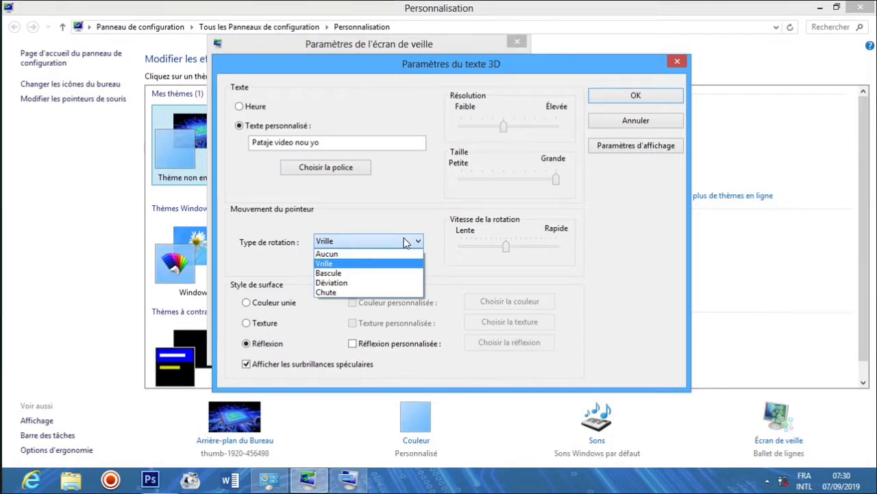
click(376, 289)
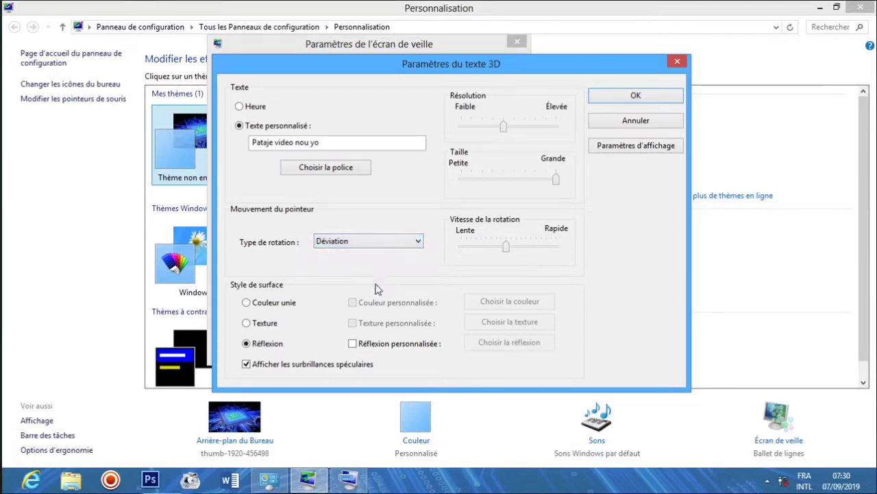
click(619, 96)
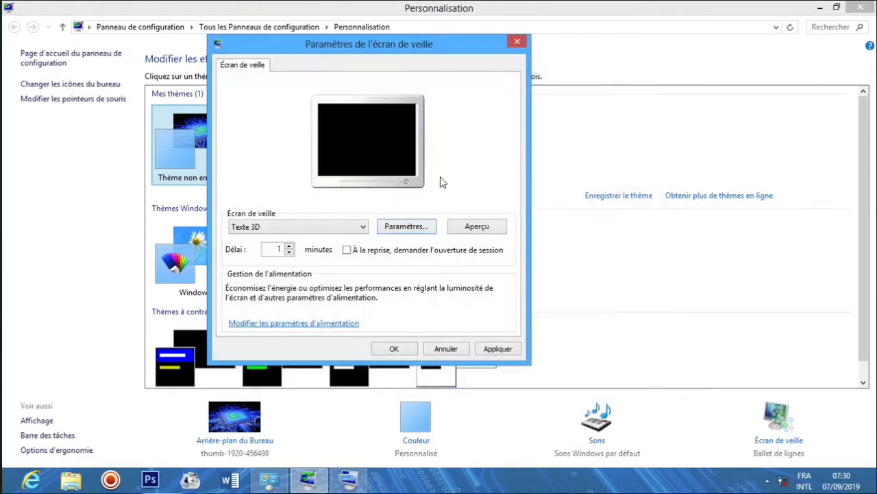
click(455, 226)
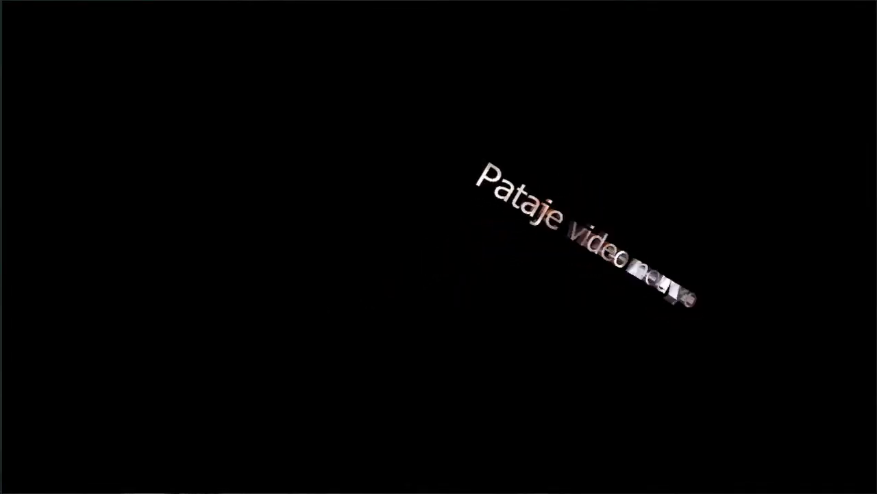
mouse_move(454, 183)
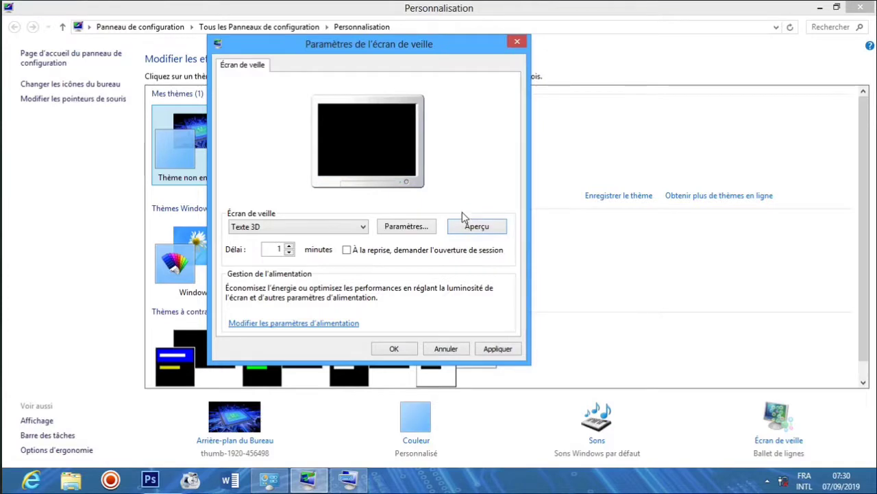
Set the 3D text's font to Times New Roman in the Gras style
click(428, 231)
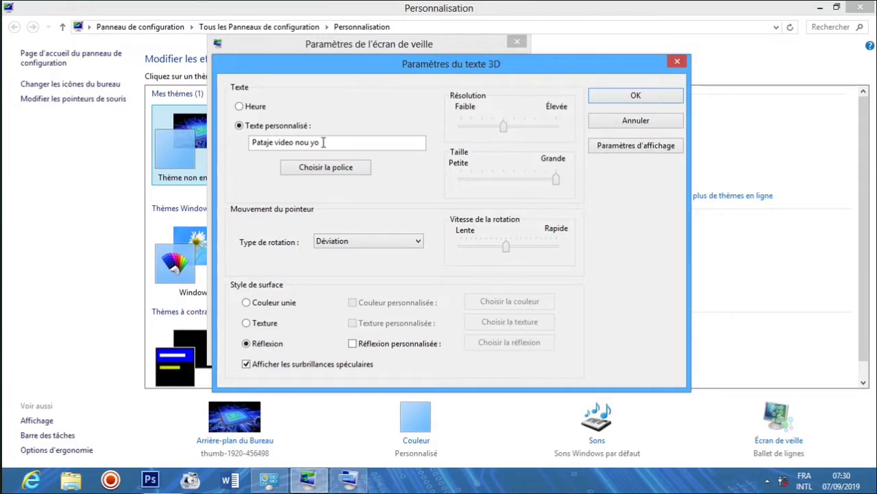
click(319, 169)
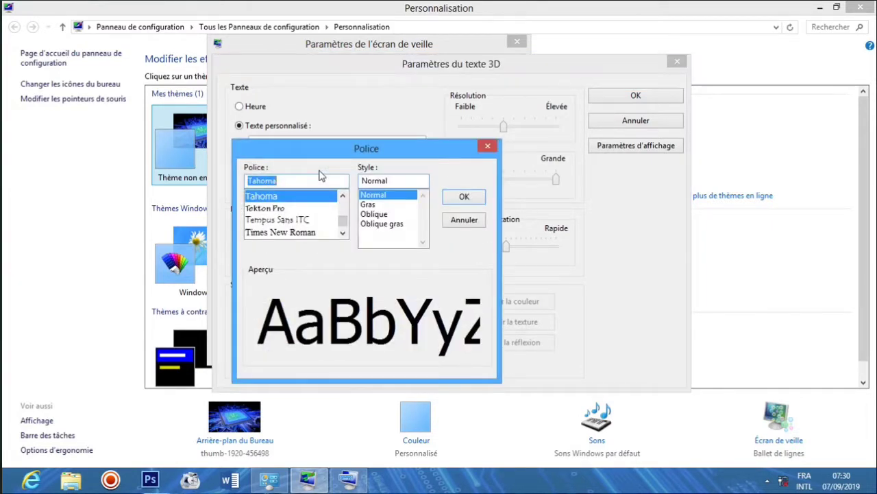
click(367, 206)
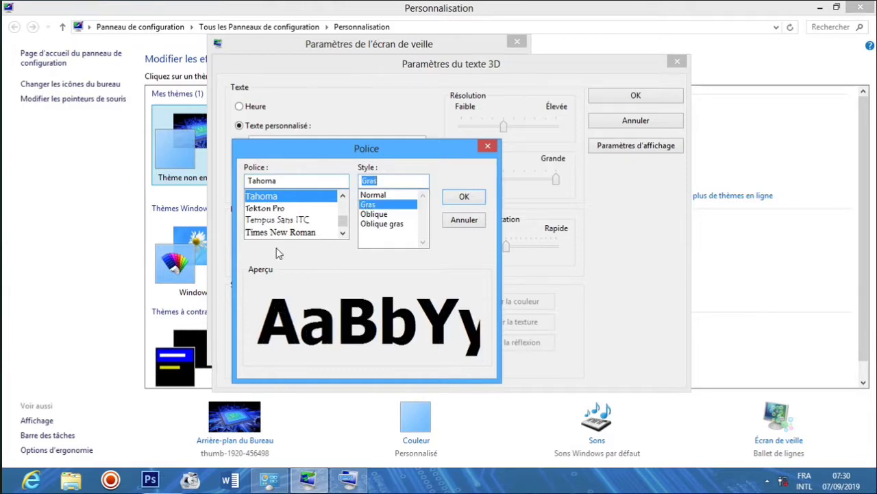
click(288, 233)
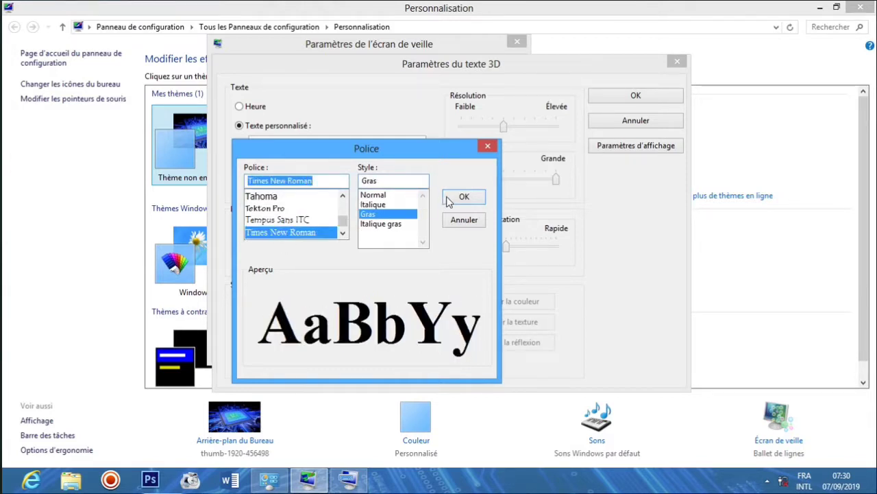
click(464, 197)
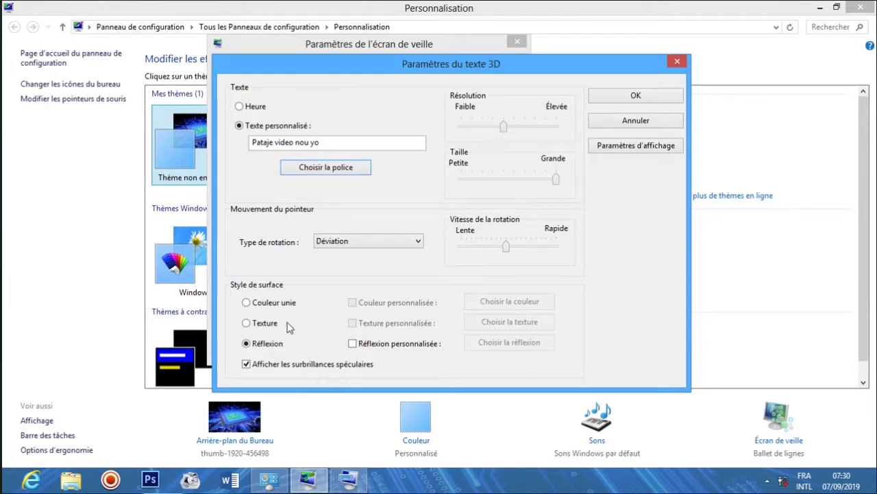
Give the 3D text a Couleur unie surface with a custom orange-red colour (red 237, green 54, blue 1)
click(257, 309)
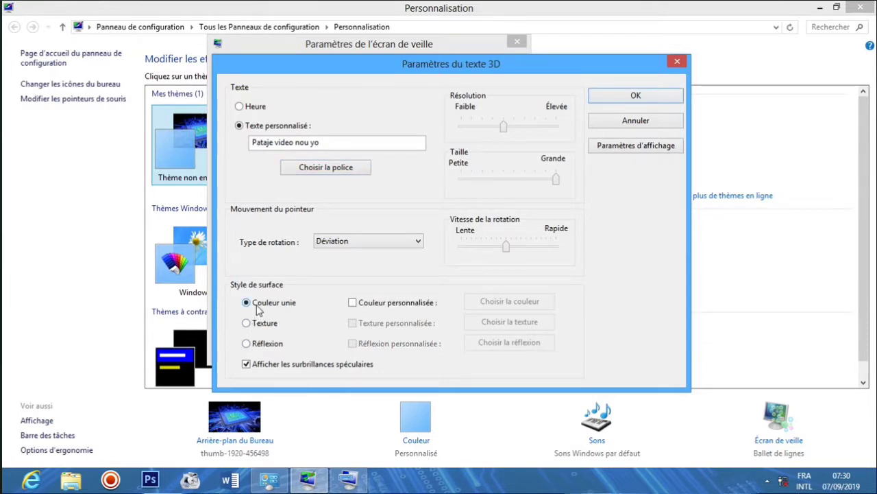
click(364, 304)
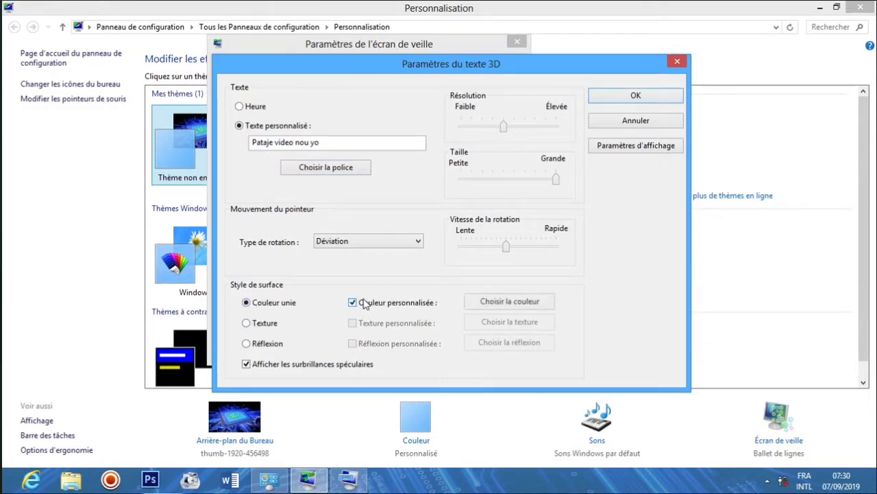
click(363, 304)
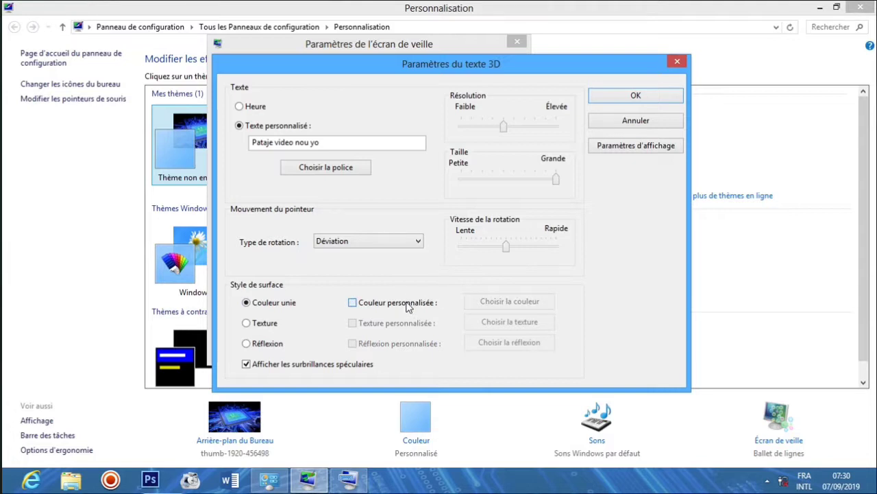
click(408, 307)
click(484, 306)
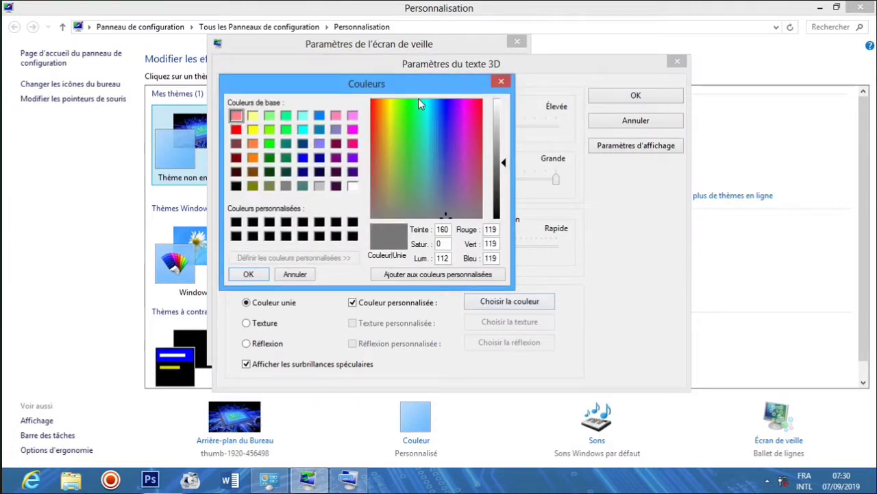
click(378, 102)
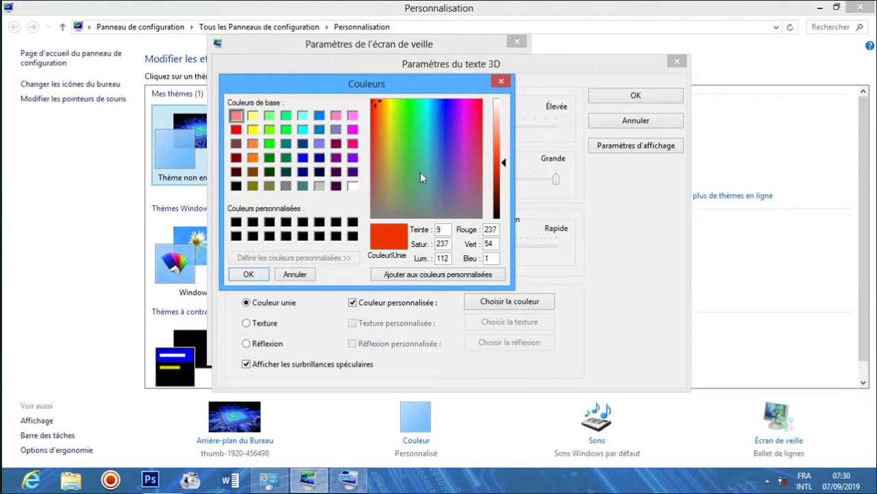
click(257, 275)
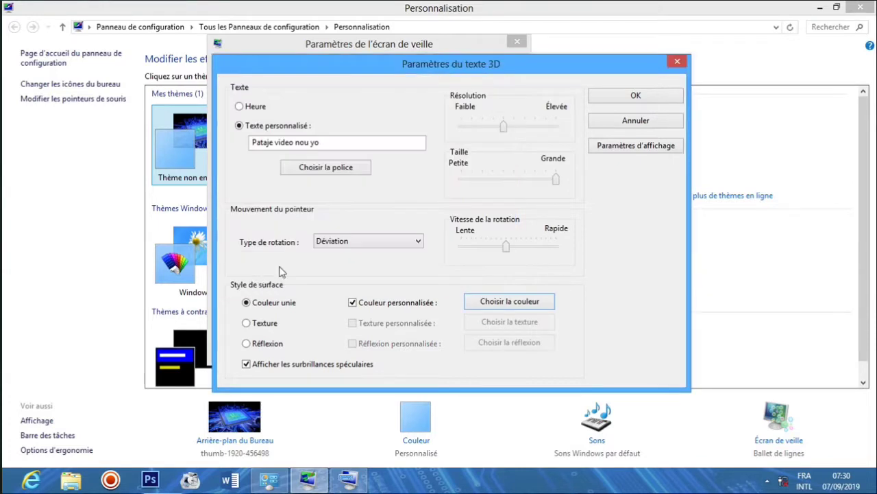
Accept the 3D text settings and preview the restyled screen saver
click(643, 96)
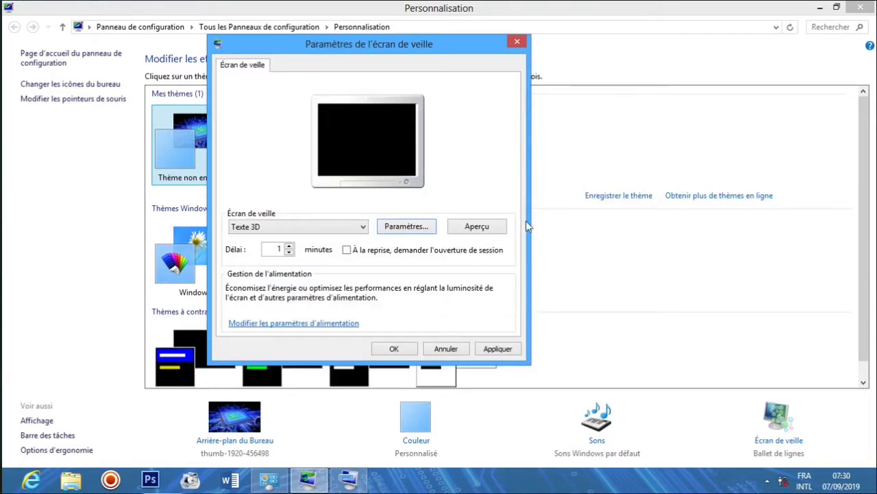
click(479, 228)
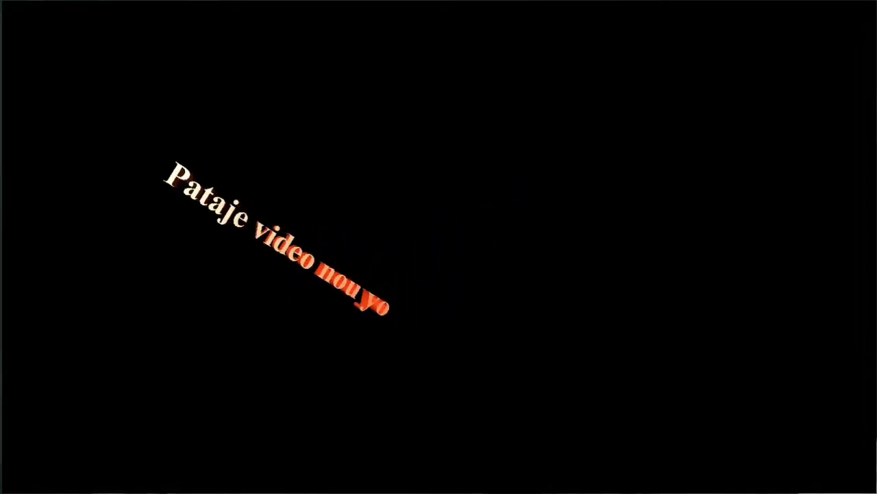
mouse_move(560, 172)
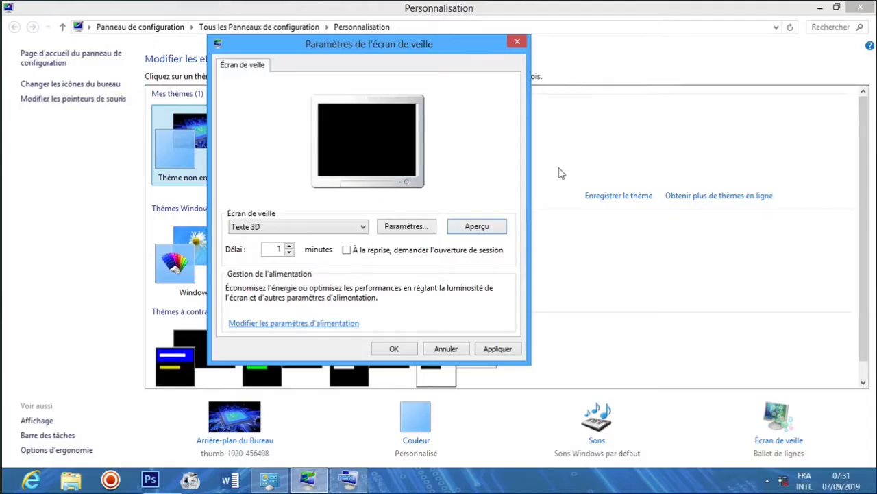
Apply the Texte 3D screen saver, close the screen saver and personalisation windows, and refresh the desktop
click(510, 350)
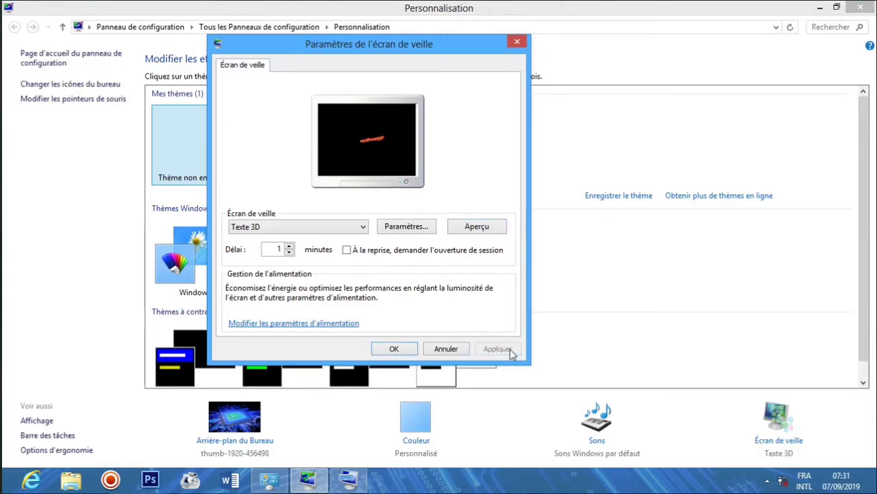
click(394, 348)
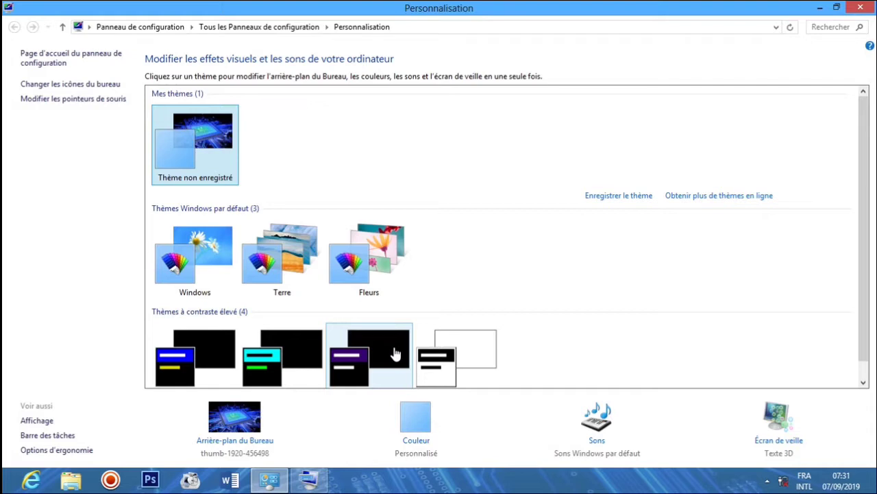
click(863, 11)
right_click(739, 86)
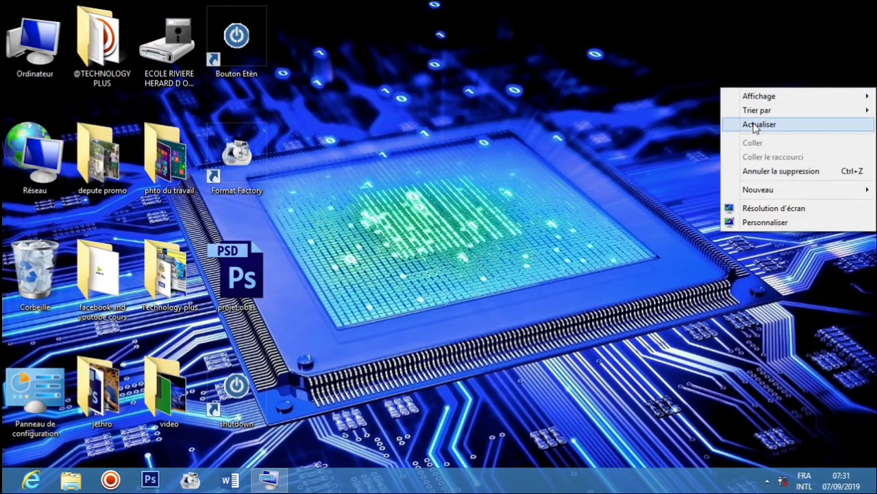
click(754, 125)
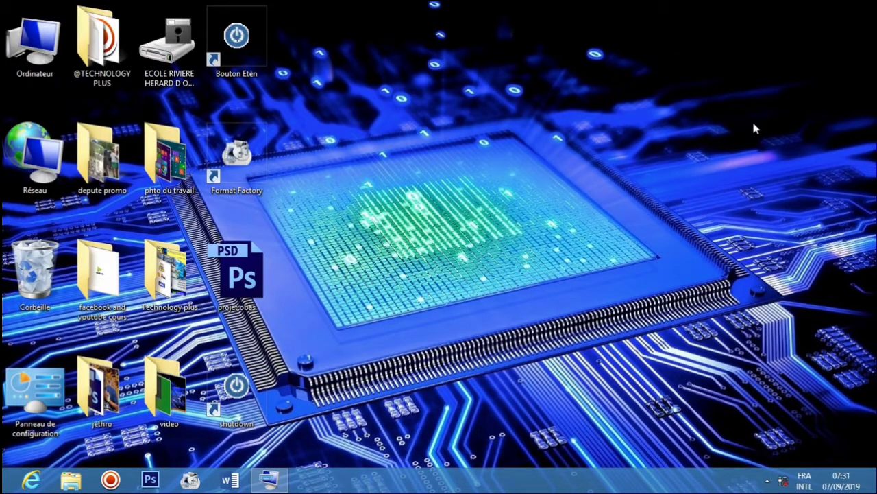